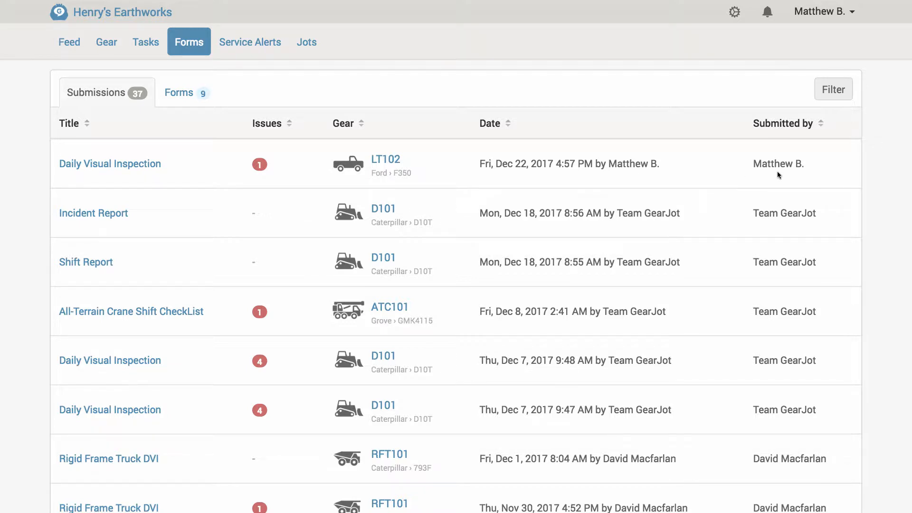
- Start creating a new form and rename its first page to Interior
{"action": "left_click", "coordinate": [182, 105]}
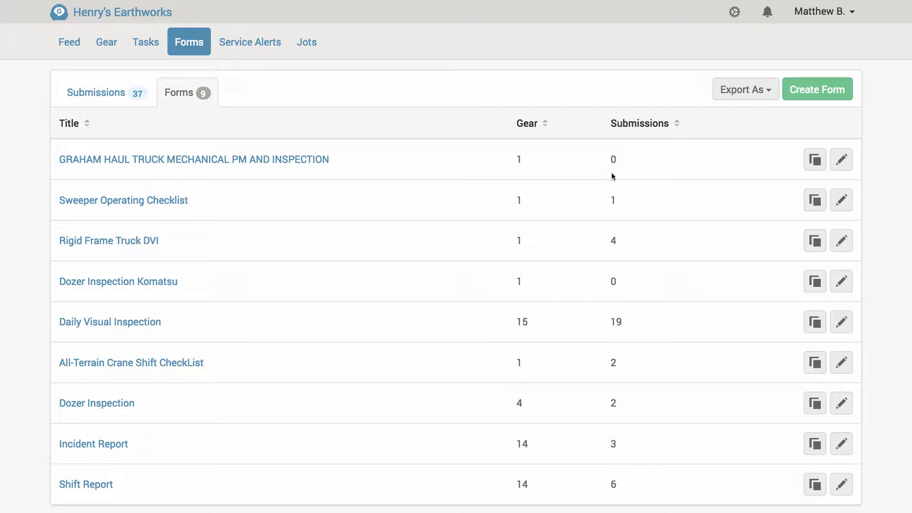
{"action": "left_click", "coordinate": [818, 100]}
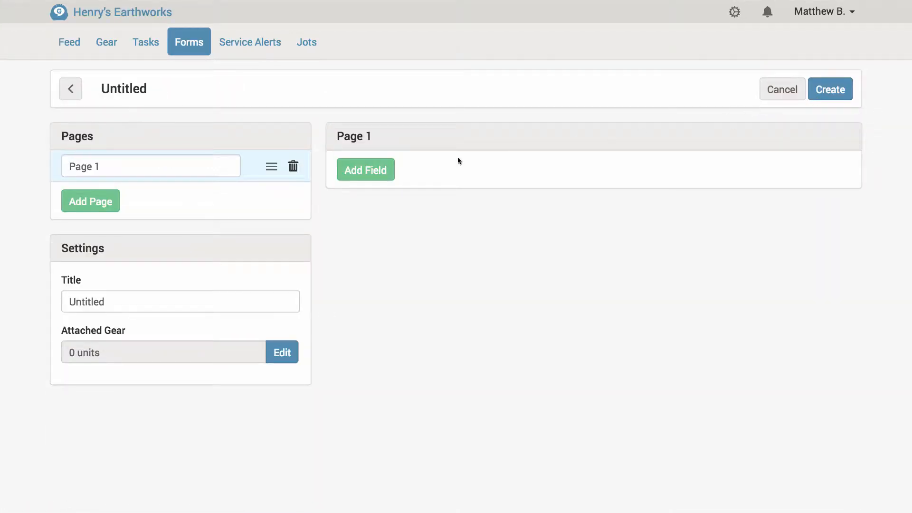
{"action": "scroll", "coordinate": [142, 142], "scroll_direction": "up", "scroll_amount": 1}
{"action": "left_click", "coordinate": [102, 165]}
{"action": "key", "text": "BackSpace"}
{"action": "key", "text": "BackSpace"}
{"action": "key", "text": "BackSpace"}
{"action": "key", "text": "BackSpace"}
{"action": "key", "text": "BackSpace"}
{"action": "key", "text": "BackSpace"}
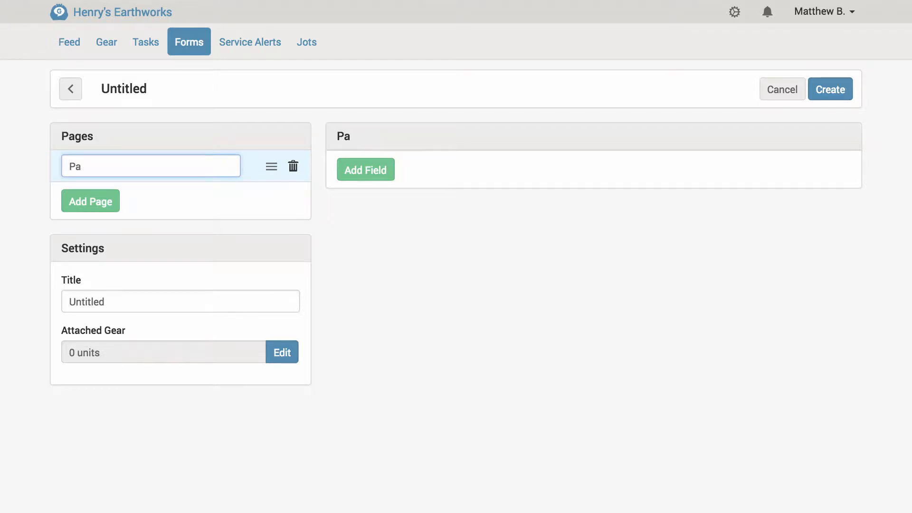
{"action": "type", "text": "Interior"}
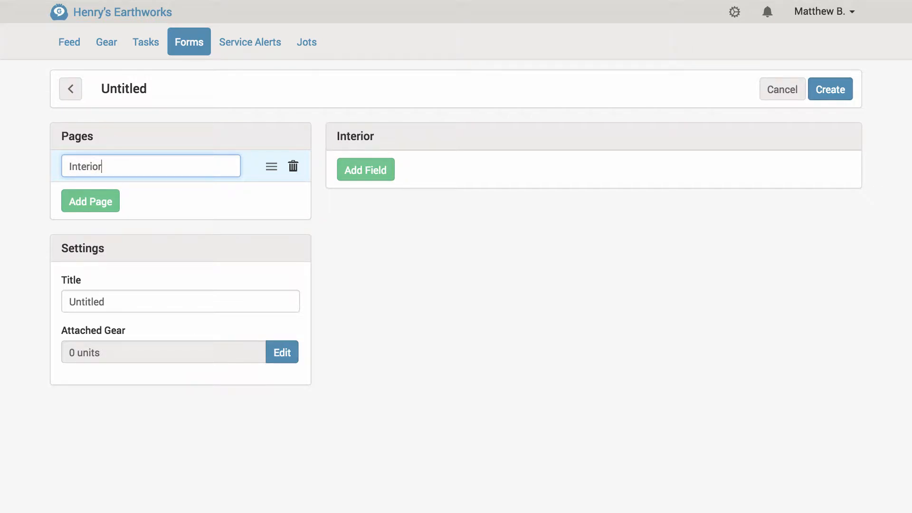
- Add a second page named Exterior
{"action": "left_click", "coordinate": [101, 138]}
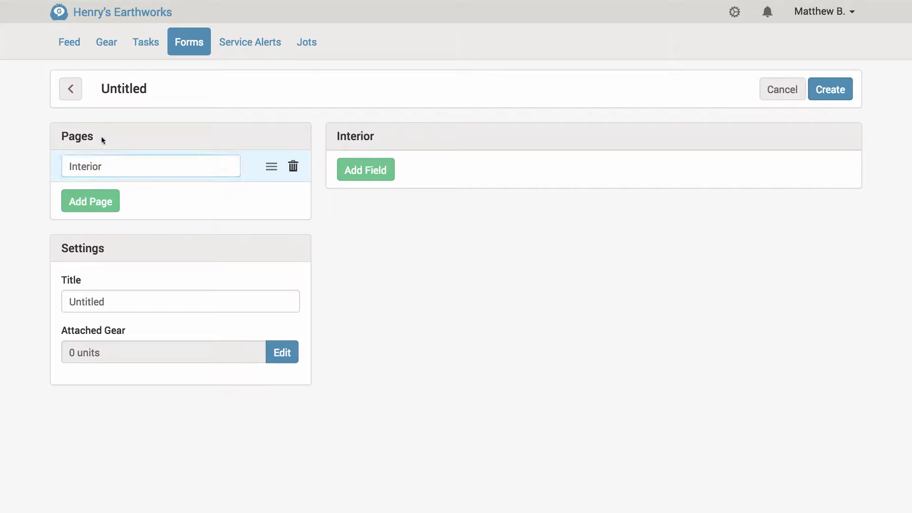
{"action": "left_click", "coordinate": [89, 209]}
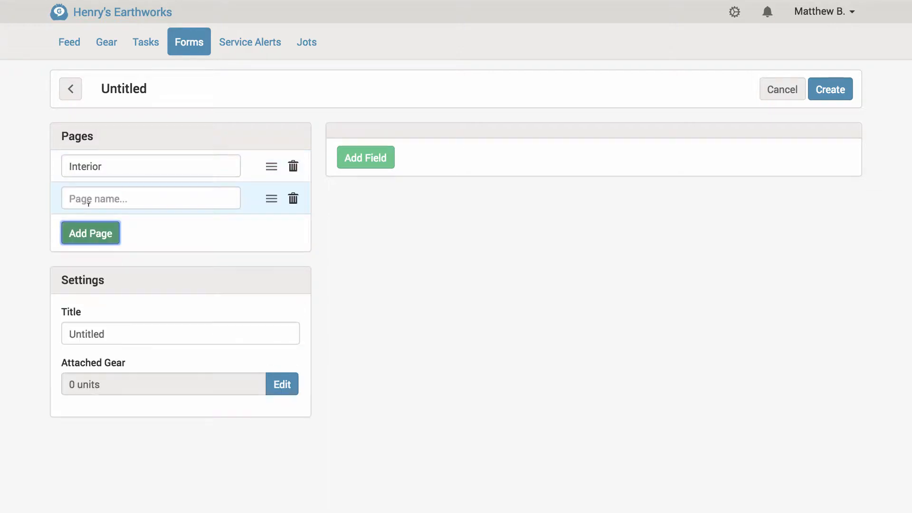
{"action": "type", "text": "Exterior"}
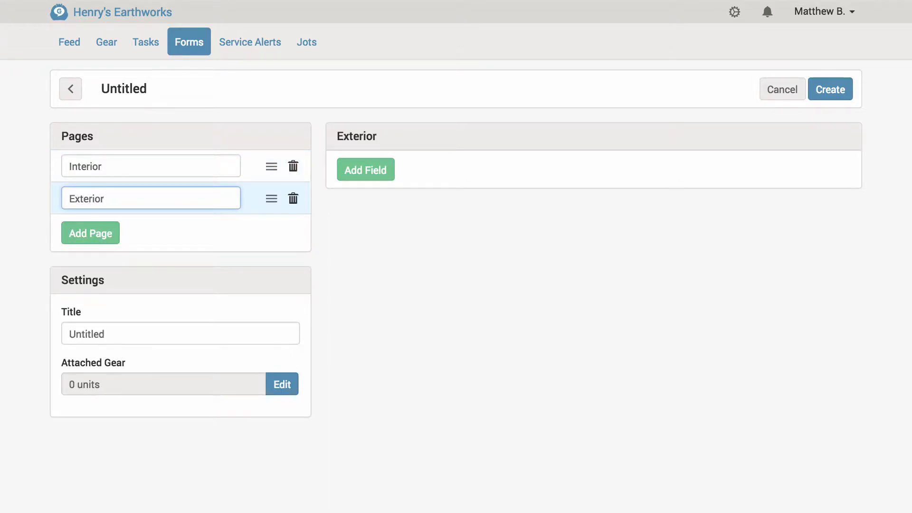
{"action": "left_click", "coordinate": [150, 229]}
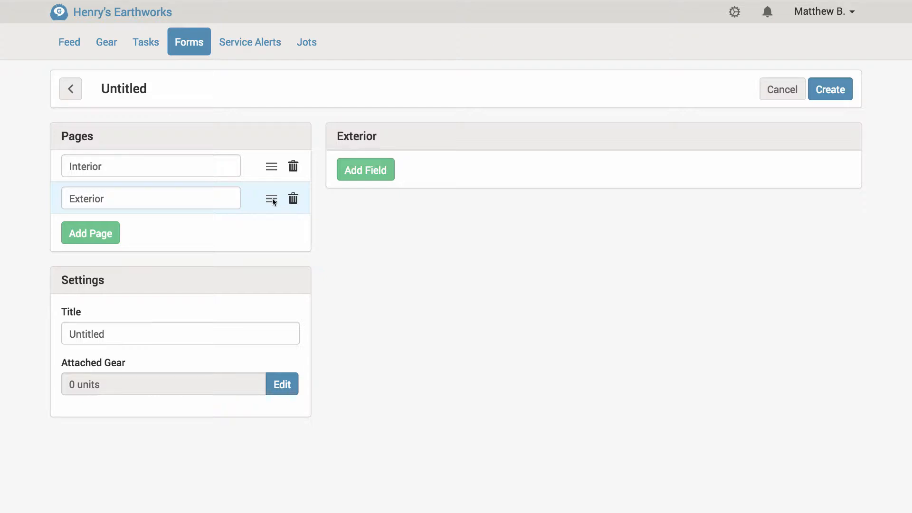
- Reorder the pages so Exterior comes before Interior, backing out of a page deletion
{"action": "left_click_drag", "start_coordinate": [273, 201], "coordinate": [275, 163]}
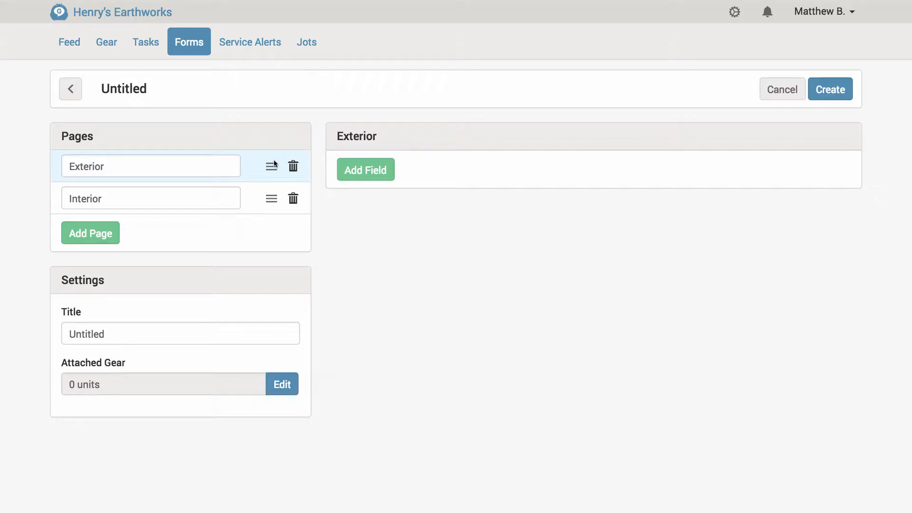
{"action": "left_click", "coordinate": [293, 167]}
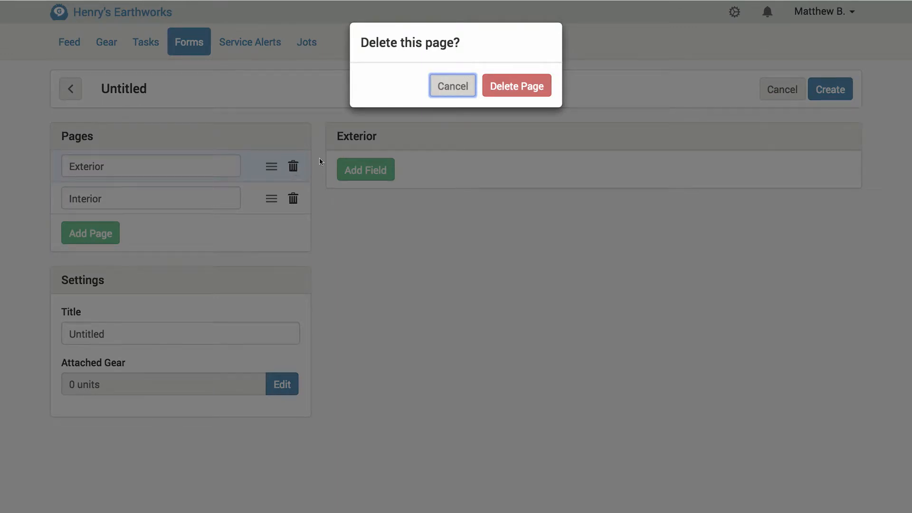
{"action": "left_click", "coordinate": [452, 92]}
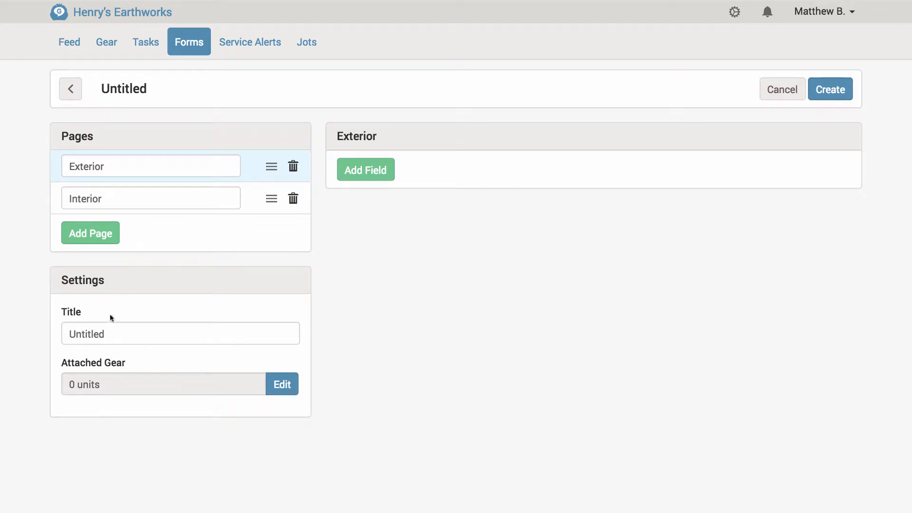
- Set the form title to Pre-Shift Inspection
{"action": "left_click", "coordinate": [110, 334]}
{"action": "key", "text": "BackSpace"}
{"action": "key", "text": "BackSpace"}
{"action": "key", "text": "BackSpace"}
{"action": "key", "text": "BackSpace"}
{"action": "key", "text": "BackSpace"}
{"action": "key", "text": "BackSpace"}
{"action": "key", "text": "BackSpace"}
{"action": "key", "text": "BackSpace"}
{"action": "type", "text": "P"}
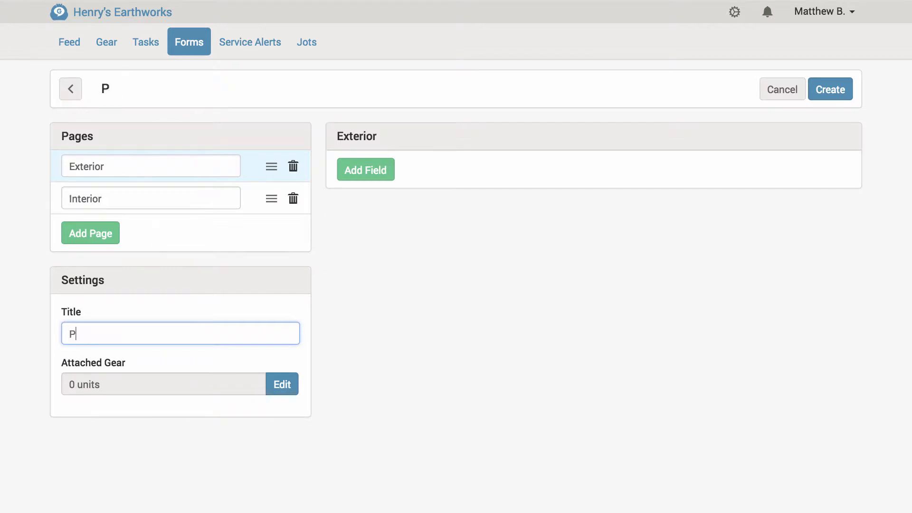
{"action": "type", "text": "re-Shift Inspection"}
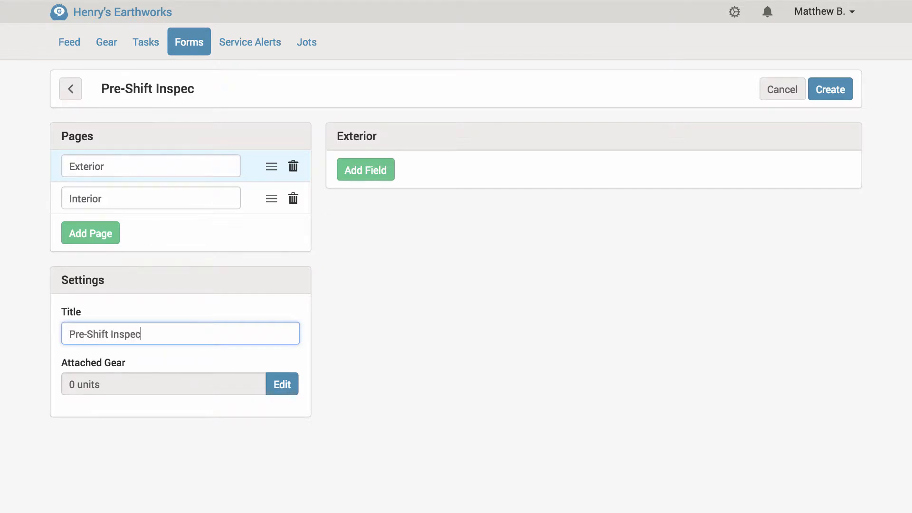
{"action": "left_click", "coordinate": [90, 310]}
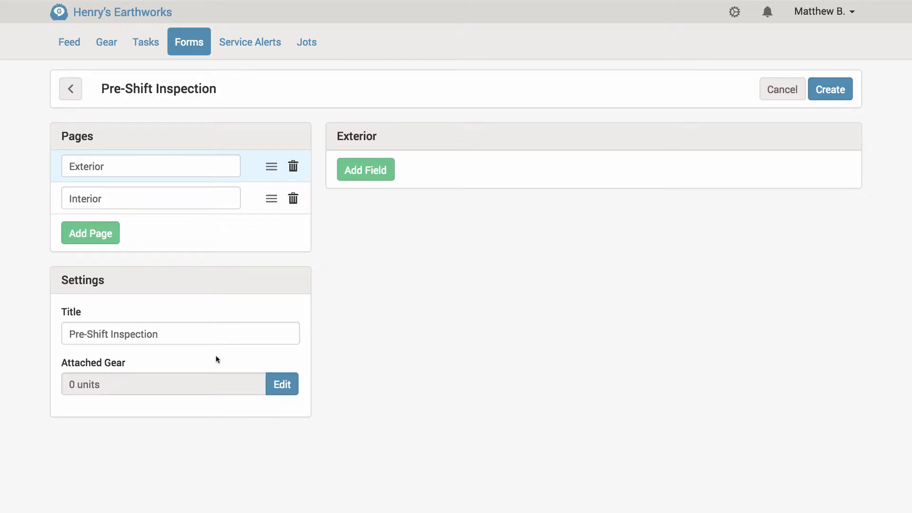
- Attach only the Pickup Truck gear (Ford F350, LT102) to the form
{"action": "left_click", "coordinate": [283, 394]}
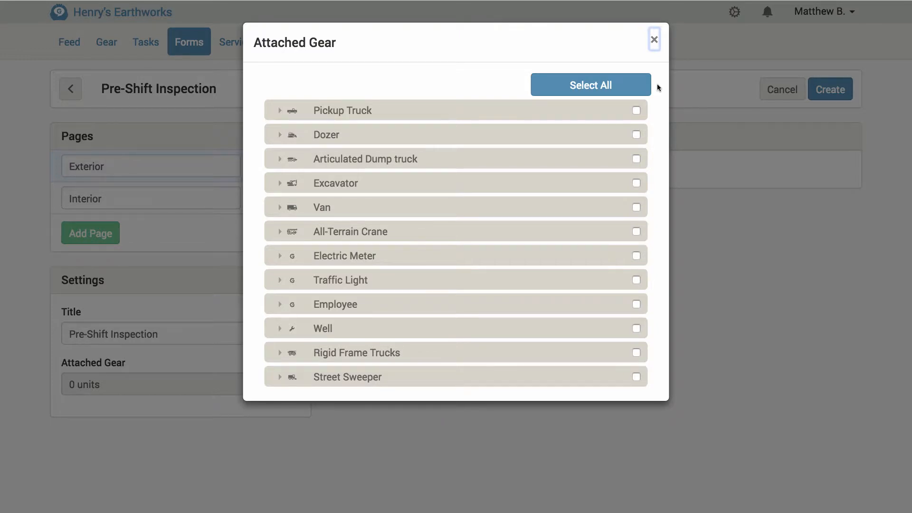
{"action": "left_click", "coordinate": [637, 135]}
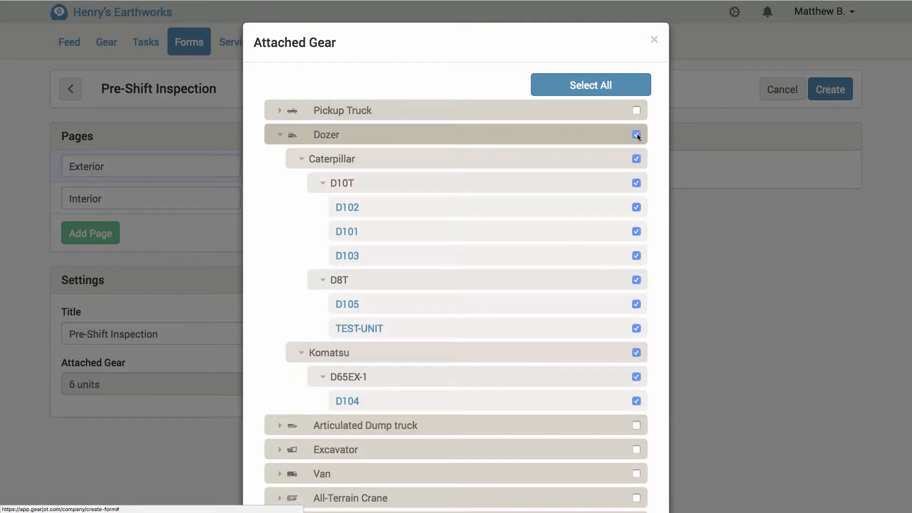
{"action": "left_click", "coordinate": [637, 135]}
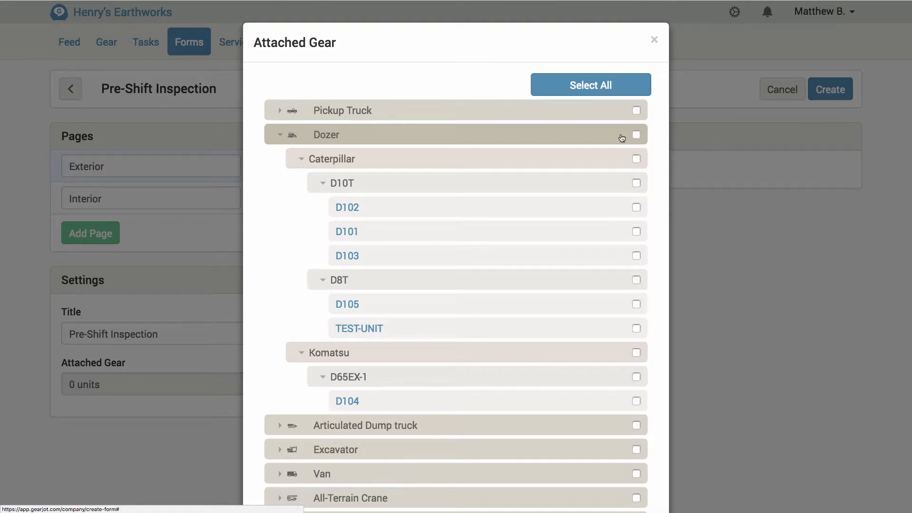
{"action": "left_click", "coordinate": [622, 137]}
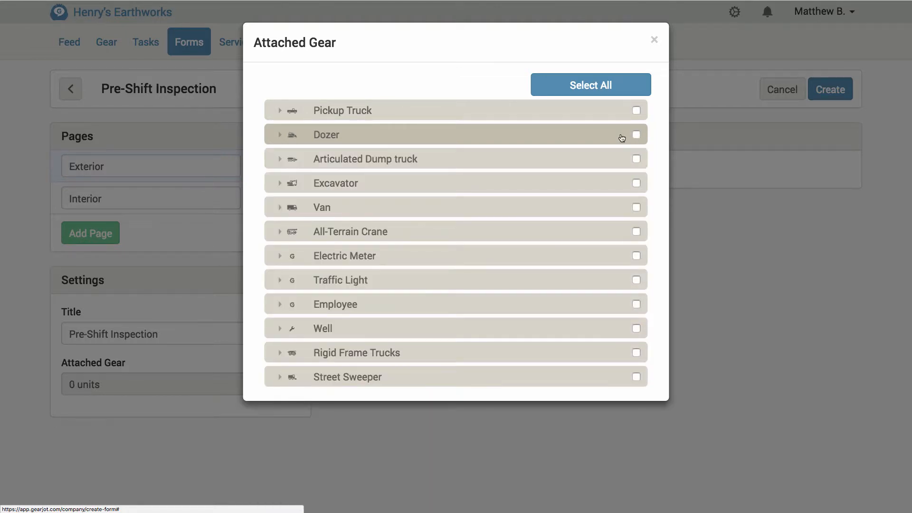
{"action": "left_click", "coordinate": [637, 110]}
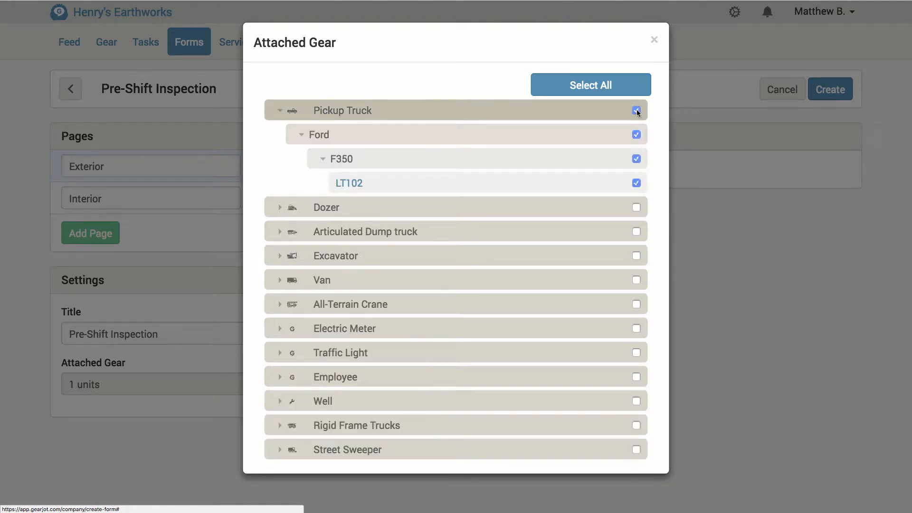
{"action": "left_click", "coordinate": [654, 40]}
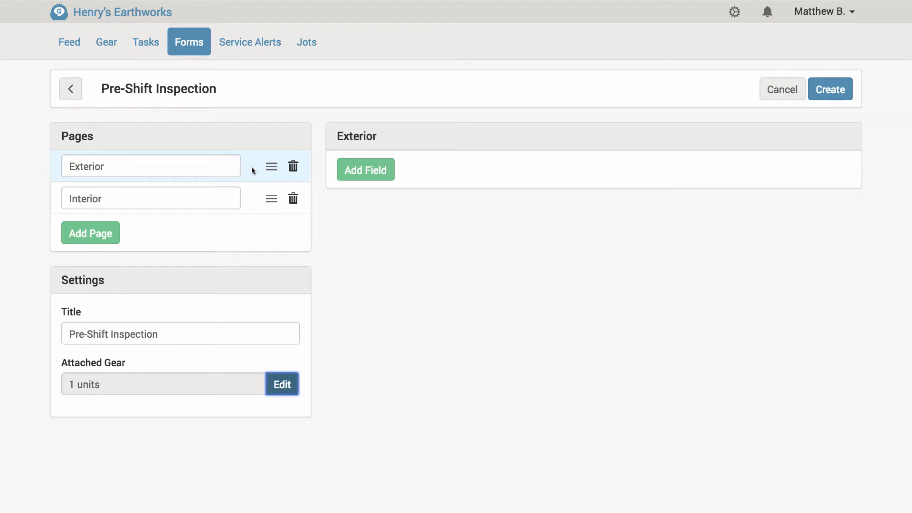
- Start adding a field to the Exterior page and set its type to Dropdown
{"action": "left_click", "coordinate": [367, 177]}
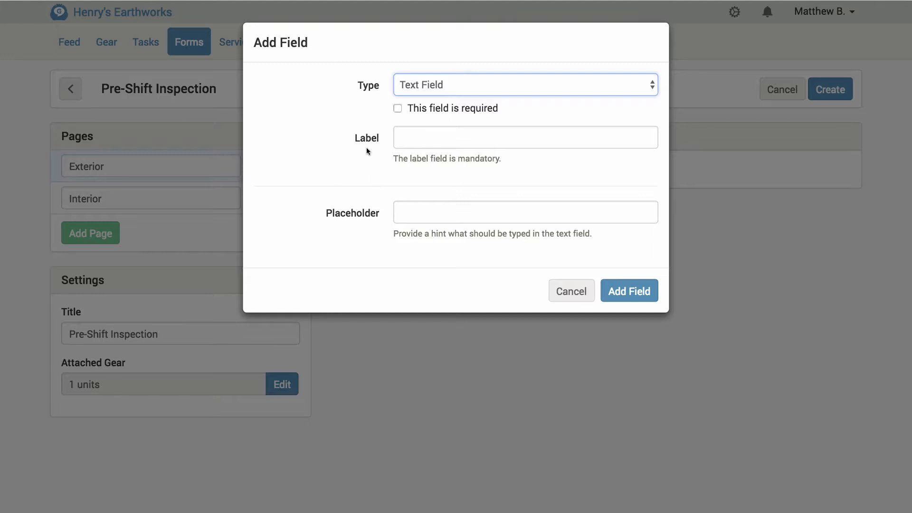
{"action": "left_click", "coordinate": [477, 83]}
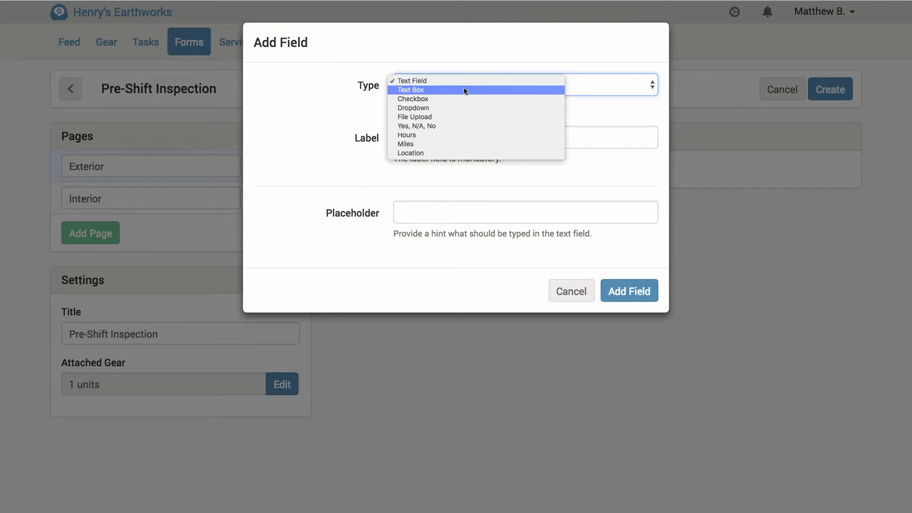
{"action": "left_click", "coordinate": [461, 89]}
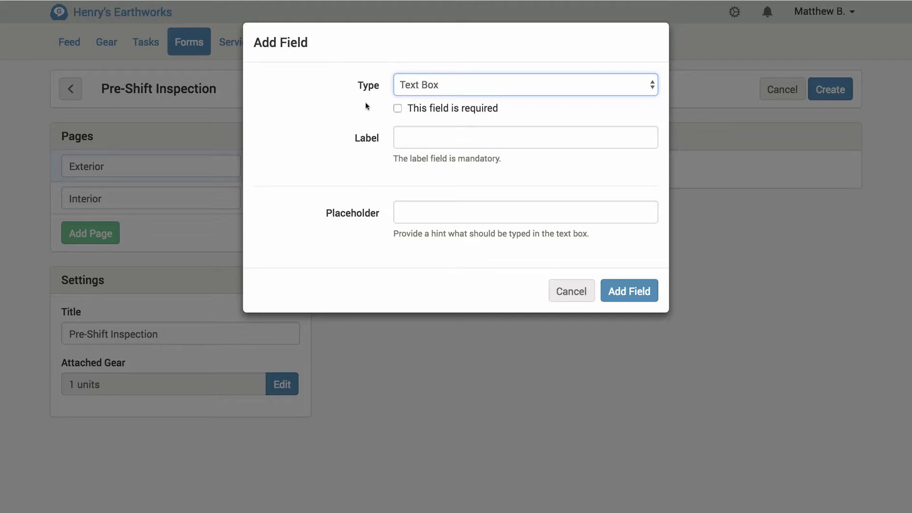
{"action": "left_click", "coordinate": [449, 82]}
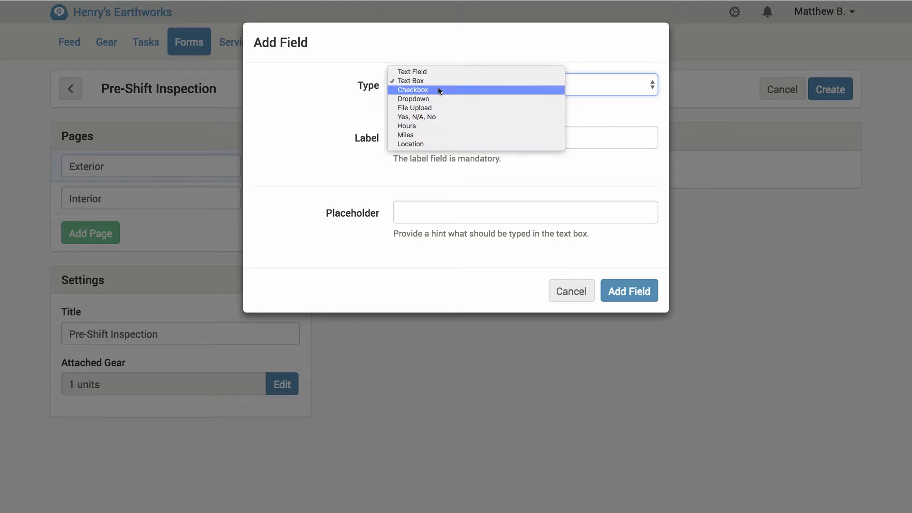
{"action": "left_click", "coordinate": [433, 89]}
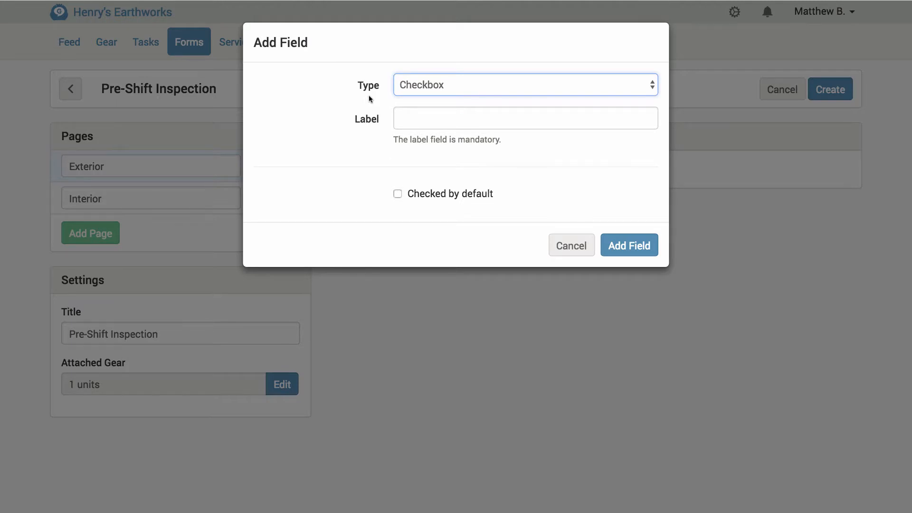
{"action": "left_click", "coordinate": [482, 88]}
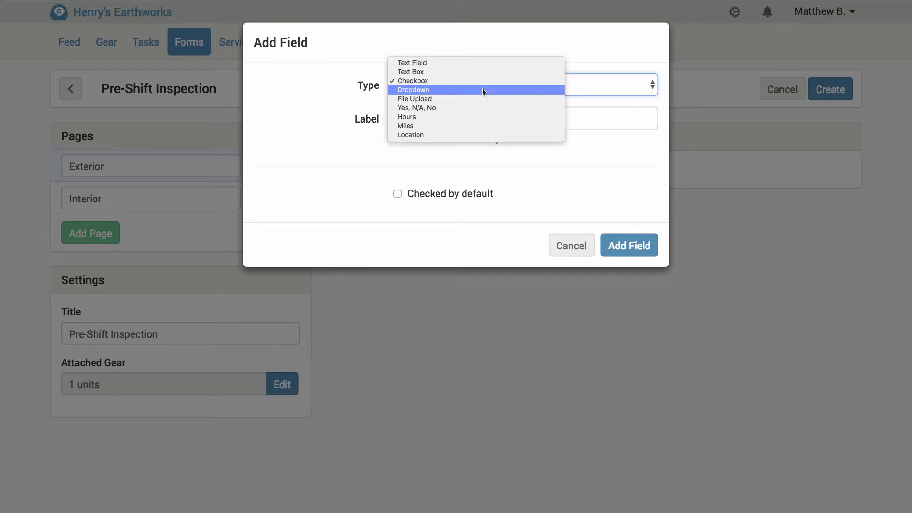
{"action": "left_click", "coordinate": [479, 90]}
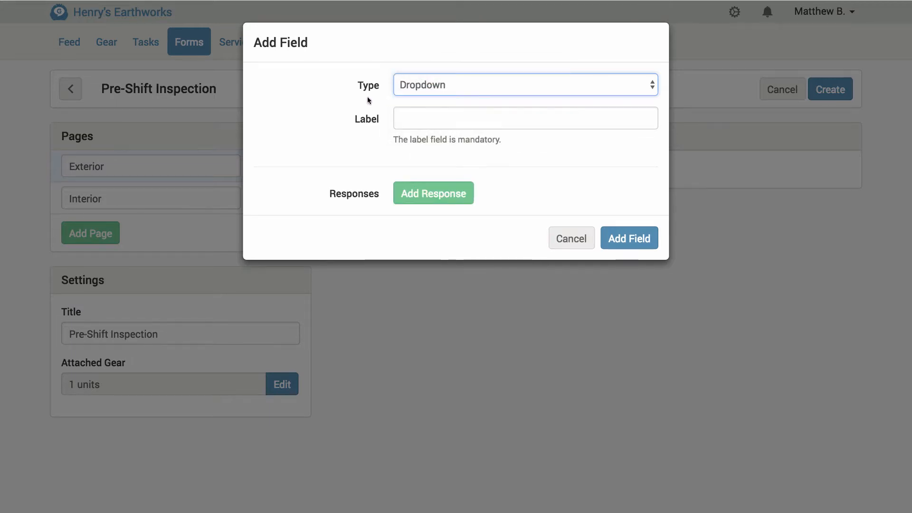
- Add dropdown responses Apple and Orange, then delete the Orange response
{"action": "left_click", "coordinate": [421, 198]}
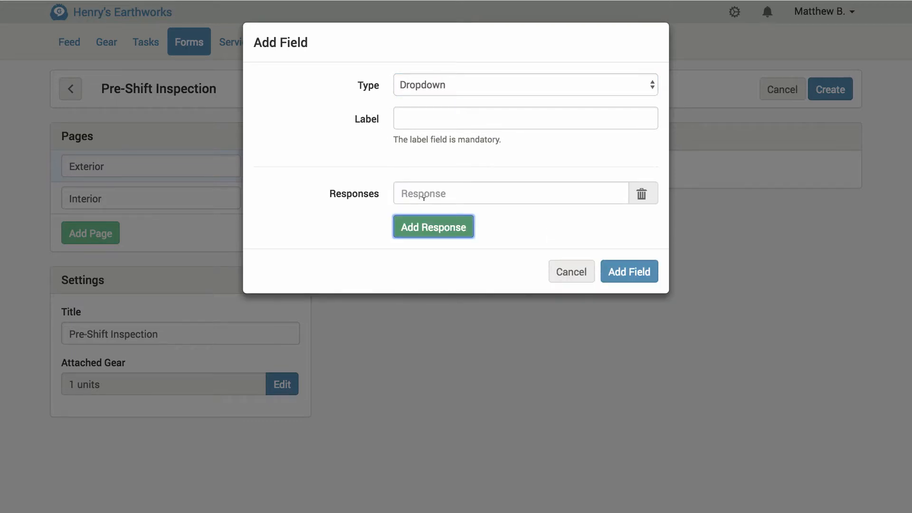
{"action": "left_click", "coordinate": [411, 191]}
{"action": "type", "text": "Apple"}
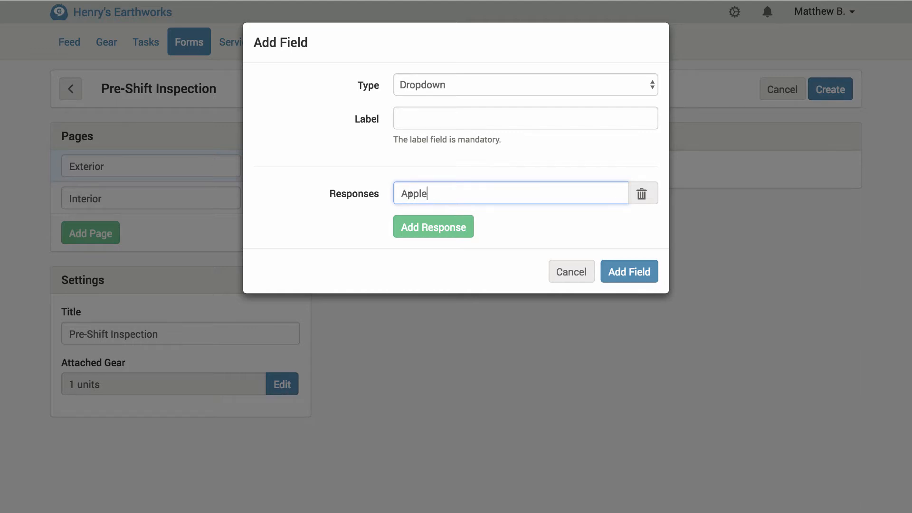
{"action": "left_click", "coordinate": [422, 230]}
{"action": "left_click", "coordinate": [418, 221]}
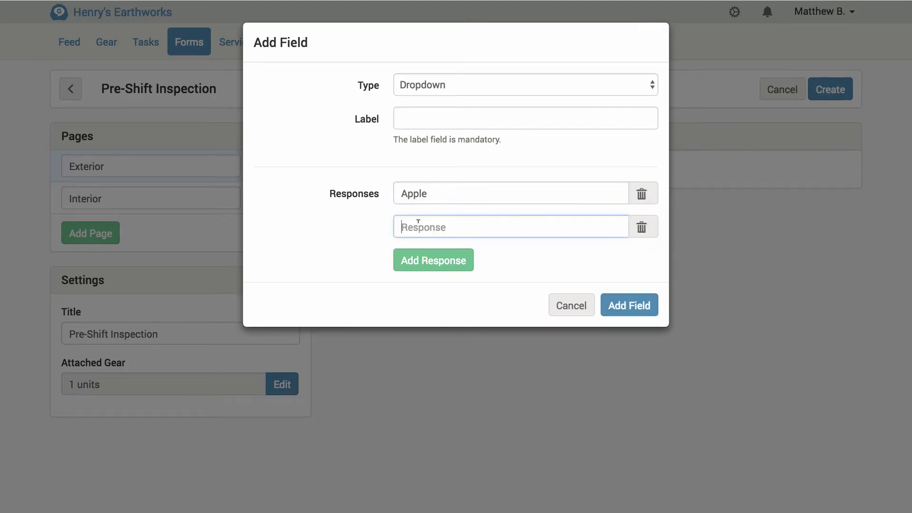
{"action": "type", "text": "Orange"}
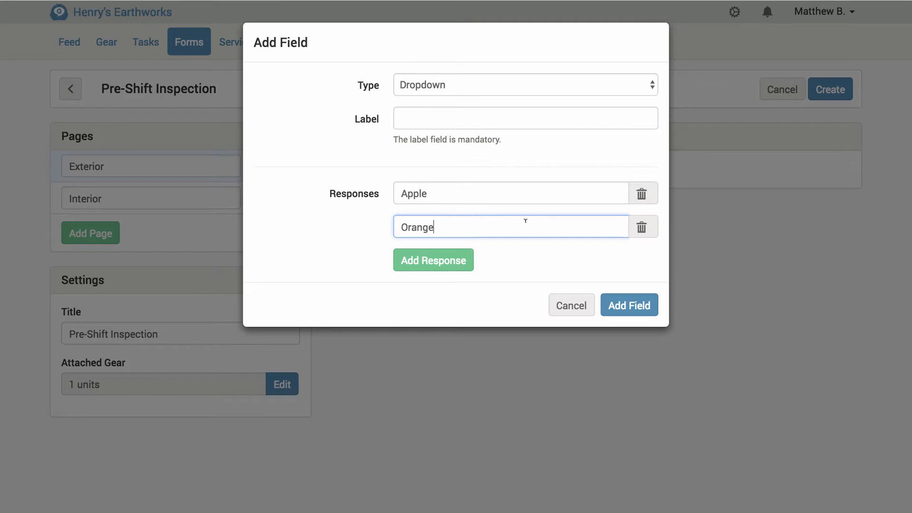
{"action": "left_click", "coordinate": [642, 228]}
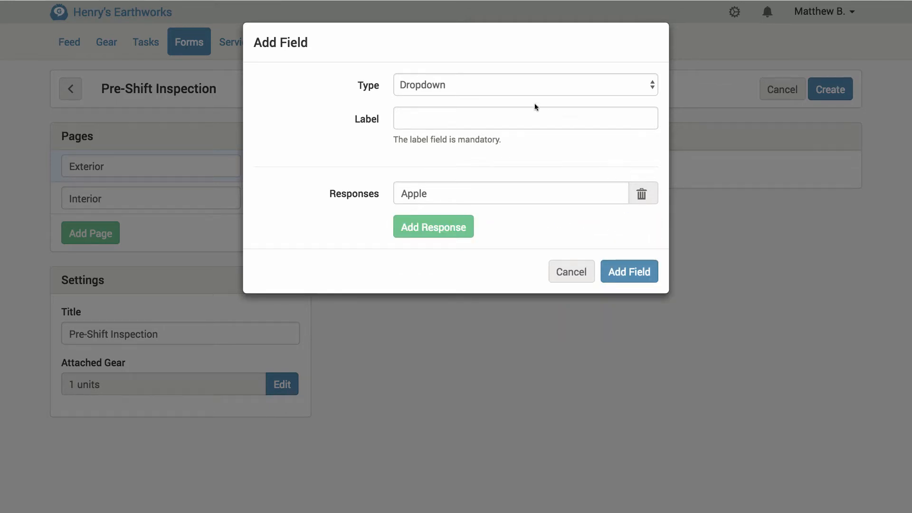
- Change the field type to File Upload and then to Yes, N/A, No
{"action": "left_click", "coordinate": [489, 85]}
{"action": "left_click", "coordinate": [469, 91]}
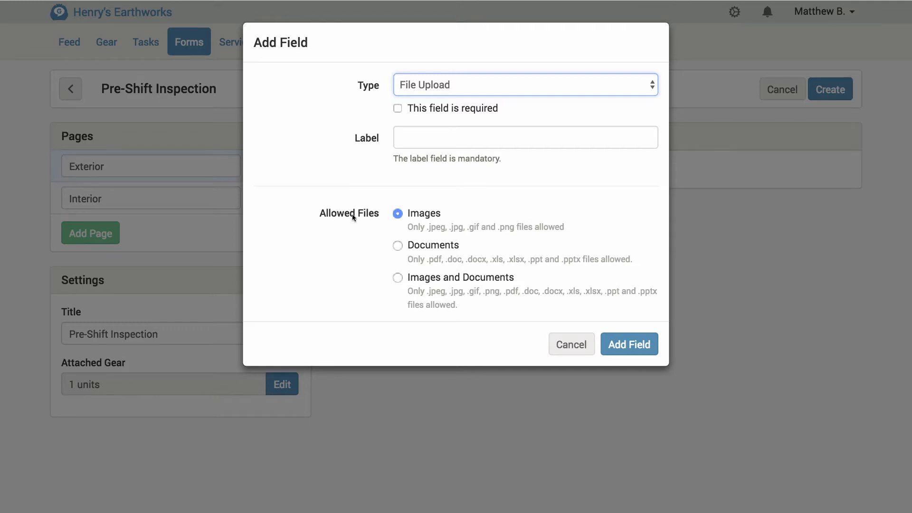
{"action": "left_click", "coordinate": [464, 85]}
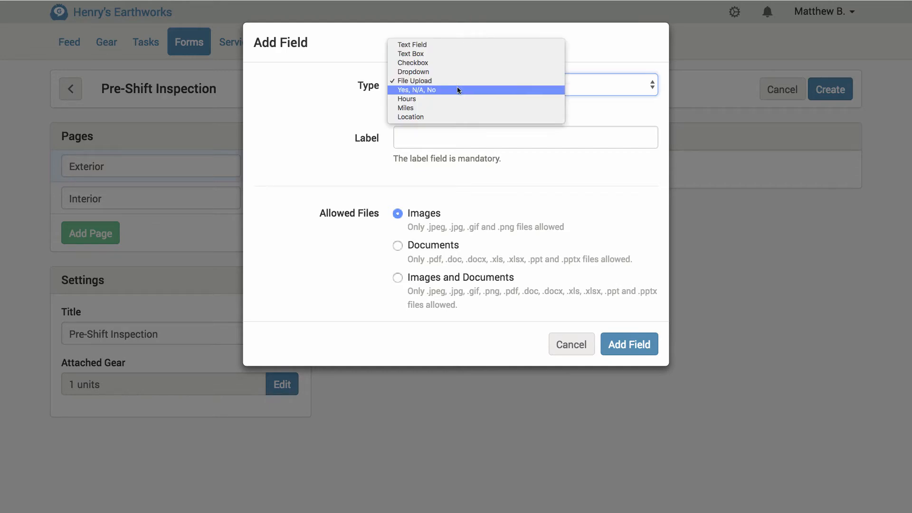
{"action": "left_click", "coordinate": [457, 86]}
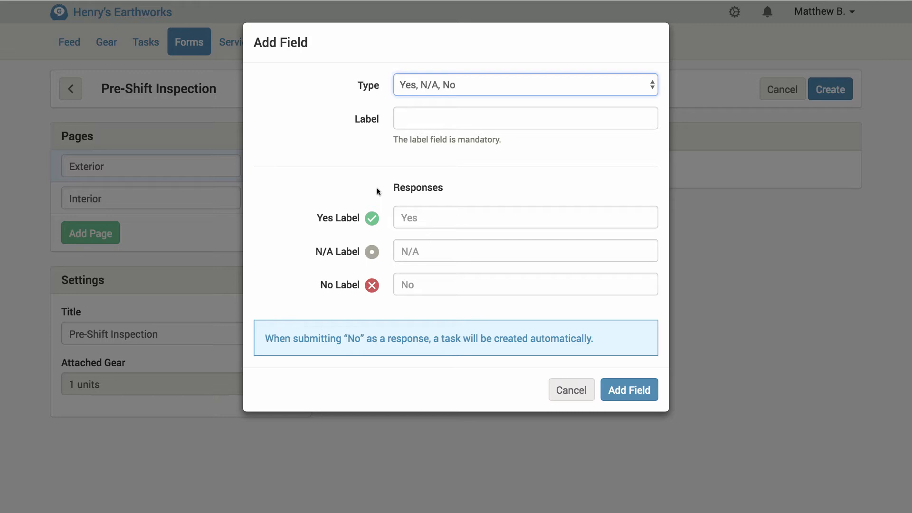
- Switch the new field's type to Hours and then to Location
{"action": "left_click", "coordinate": [415, 84]}
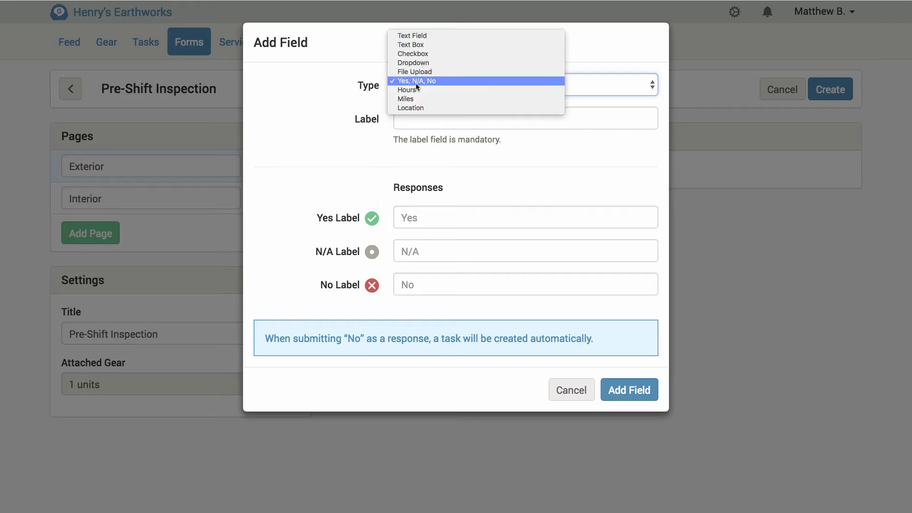
{"action": "left_click", "coordinate": [414, 89]}
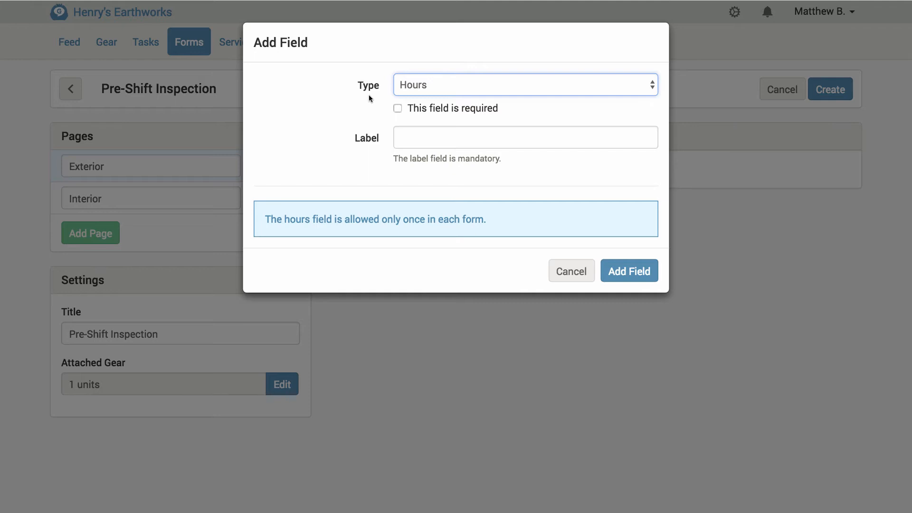
{"action": "left_click", "coordinate": [443, 87]}
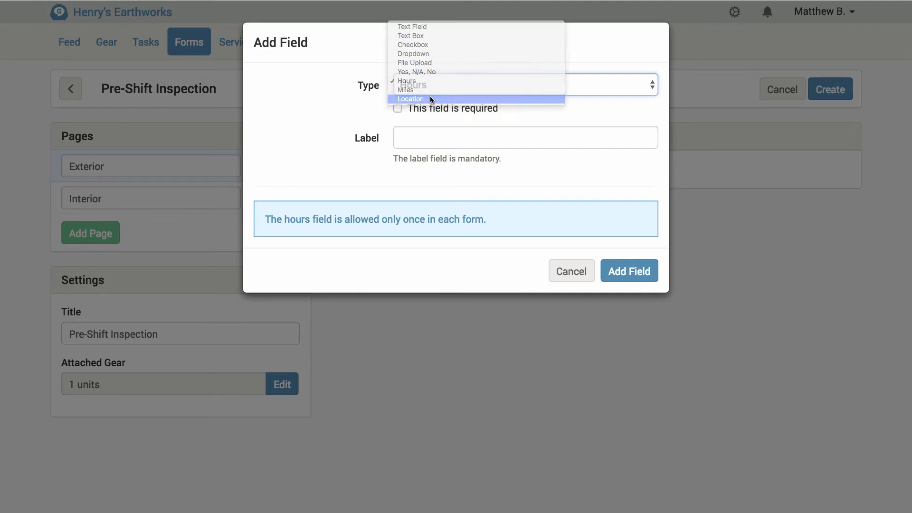
{"action": "left_click", "coordinate": [432, 99]}
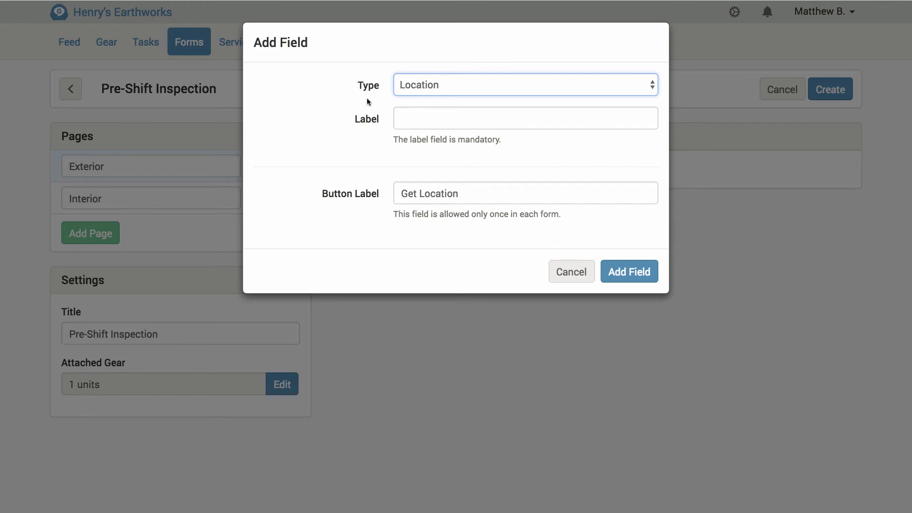
- Label the Location field Gear Location and add it to the Exterior page
{"action": "left_click", "coordinate": [408, 116]}
{"action": "type", "text": "Gear Location"}
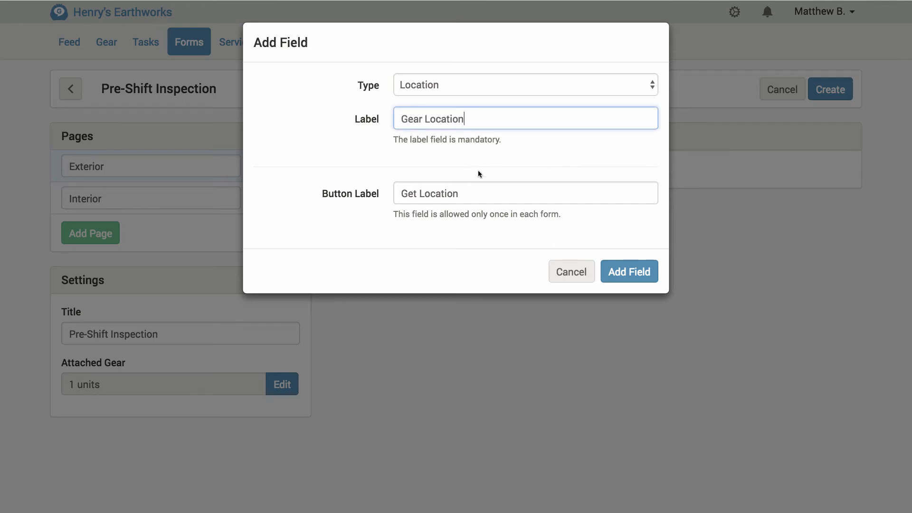
{"action": "left_click", "coordinate": [629, 280]}
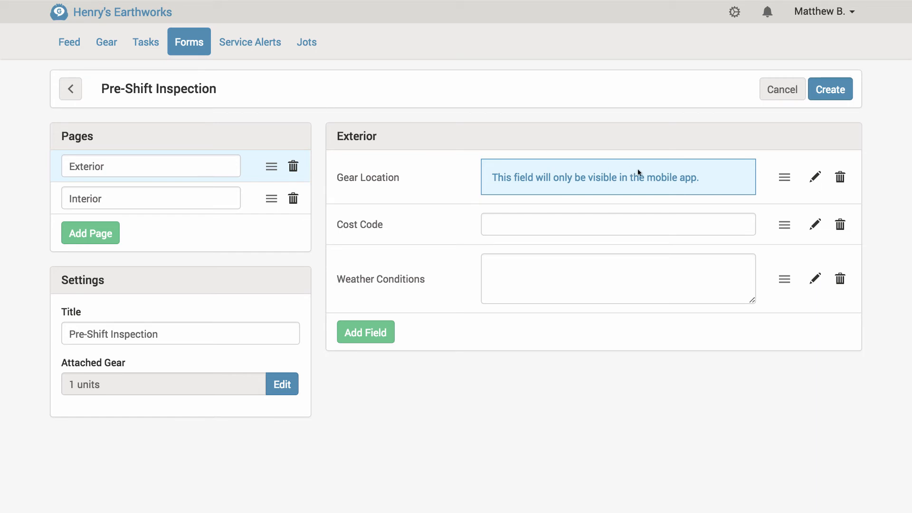
- Open and cancel the Cost Code field's edit dialog and its delete confirmation
{"action": "left_click", "coordinate": [816, 225]}
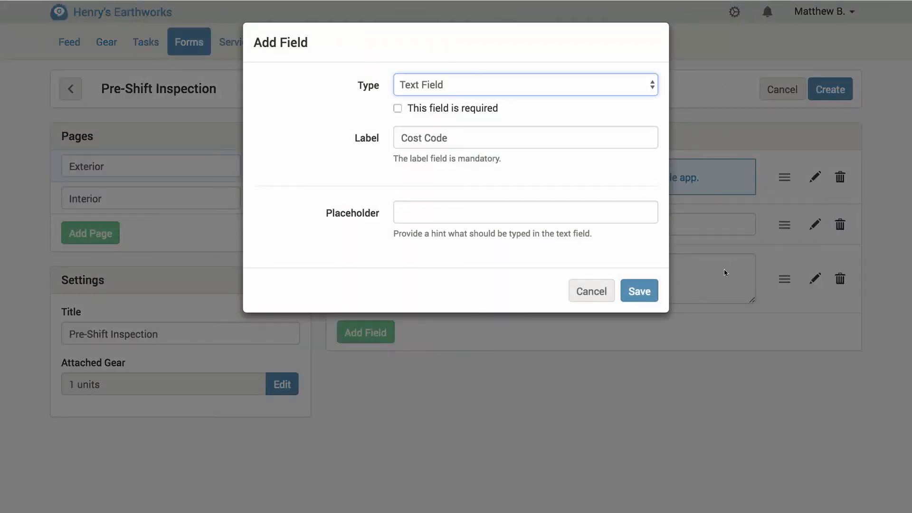
{"action": "left_click", "coordinate": [590, 292]}
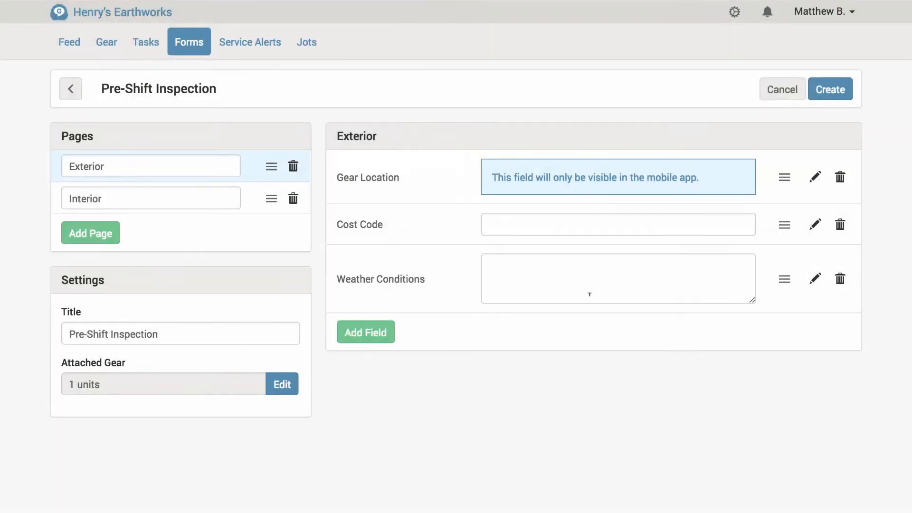
{"action": "left_click", "coordinate": [844, 233]}
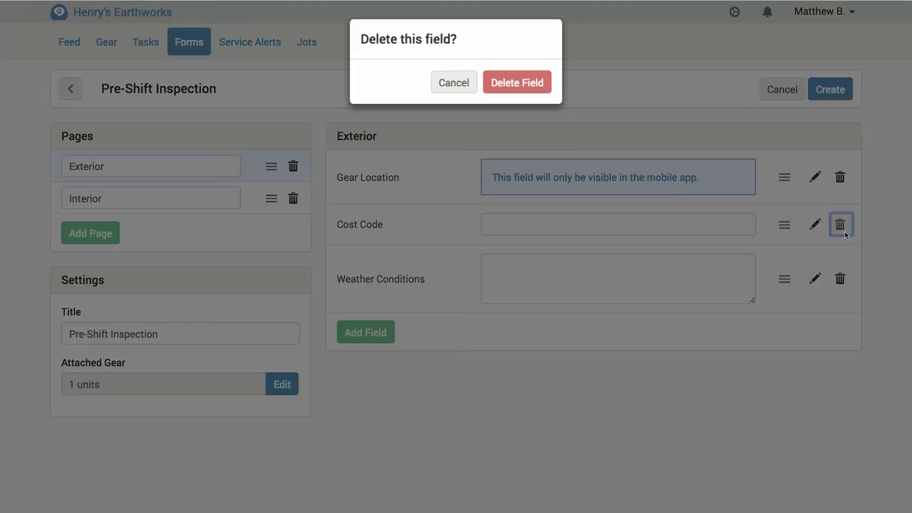
{"action": "left_click", "coordinate": [451, 89]}
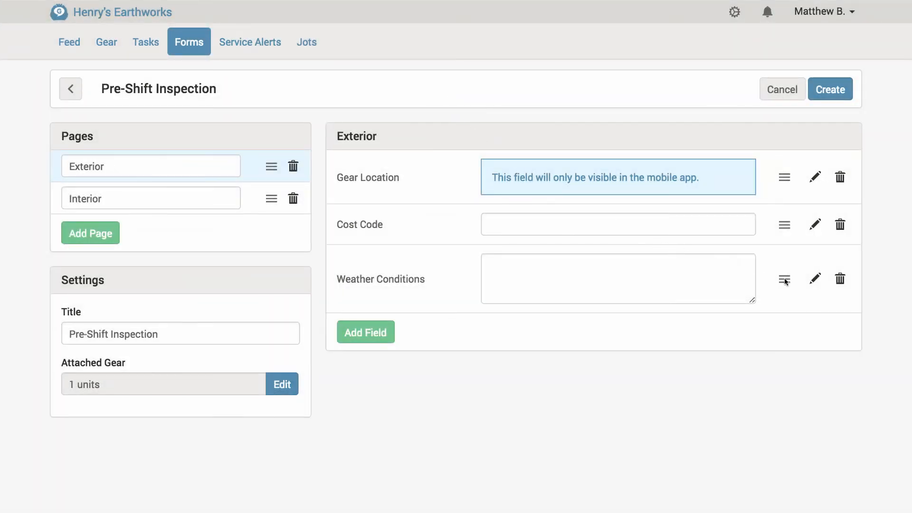
- Move the Weather Conditions field to the top of the Exterior page and create the form
{"action": "left_click_drag", "start_coordinate": [785, 278], "coordinate": [785, 171]}
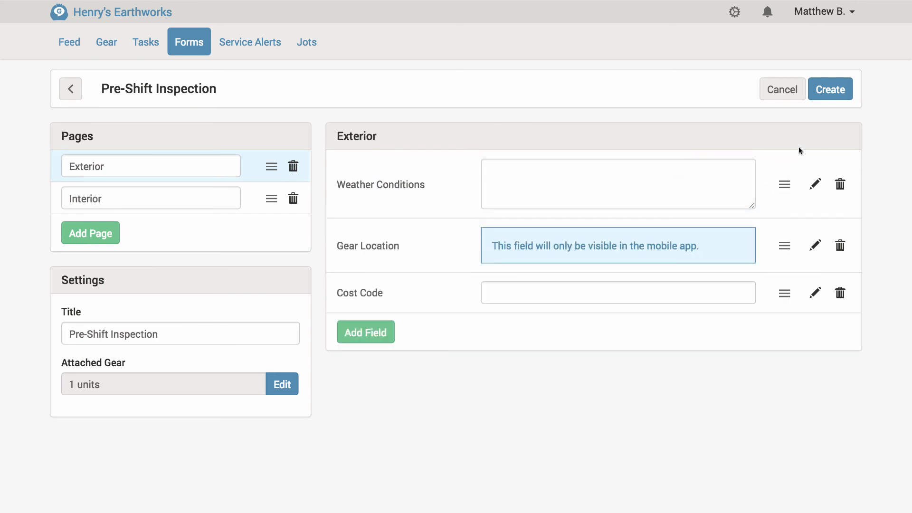
{"action": "left_click", "coordinate": [830, 98]}
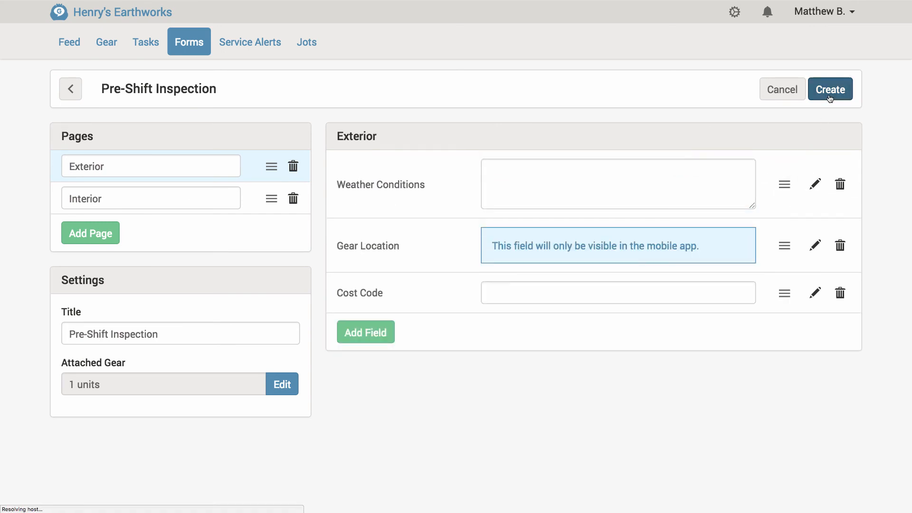